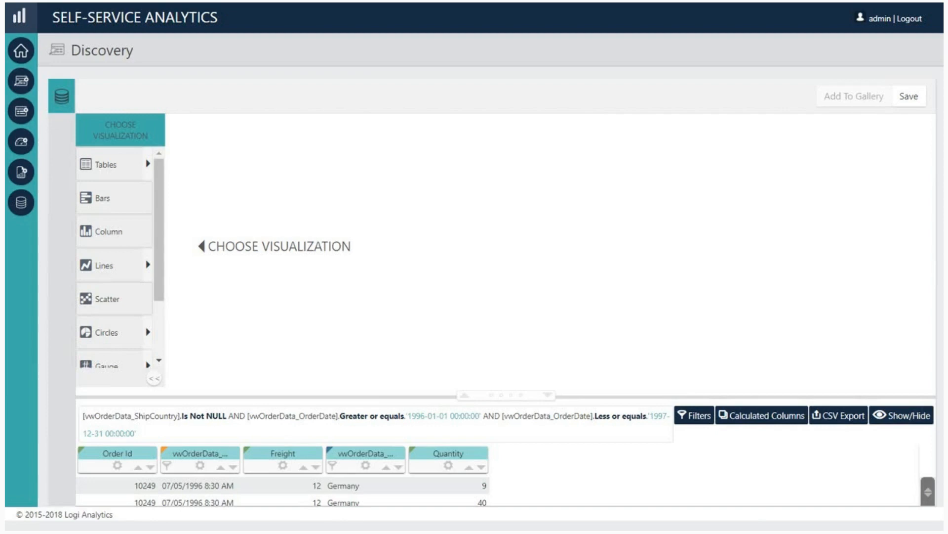
# Create a column chart with Freight on the Y-axis and vwOrderData_OrderDate on the X-axis.
pyautogui.click(119, 236)
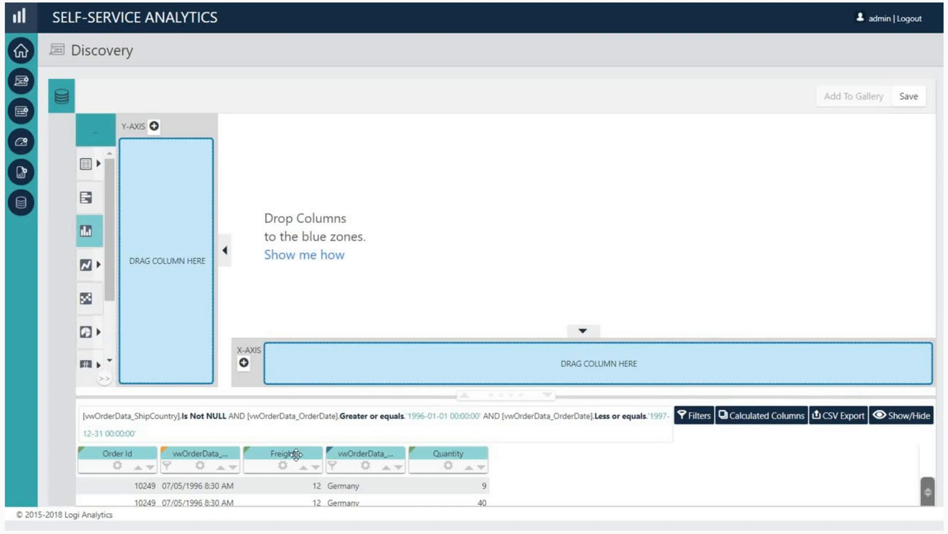
pyautogui.moveTo(297, 454); pyautogui.dragTo(166, 258)
pyautogui.moveTo(279, 410); pyautogui.dragTo(345, 366)
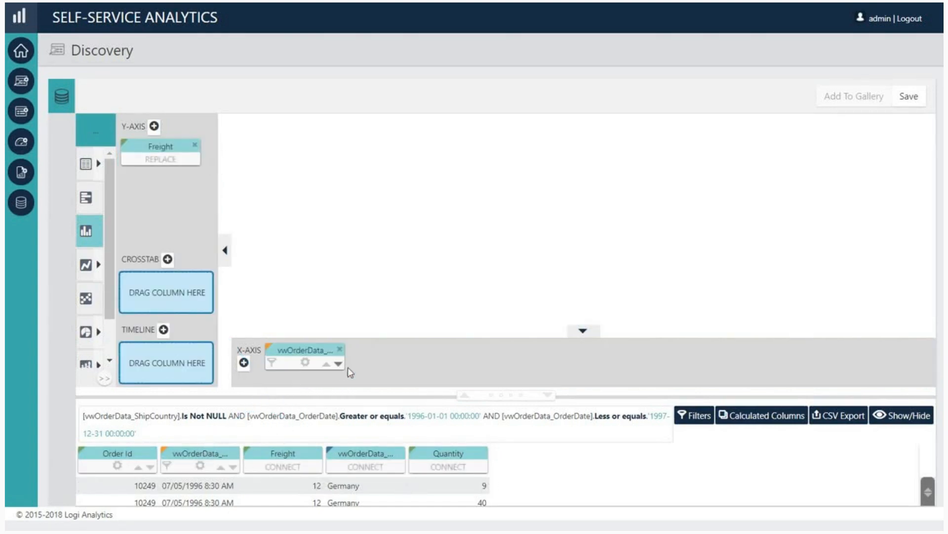
# Group the X-axis order date by Date Units with an interval of 1 year and apply it.
pyautogui.click(306, 363)
pyautogui.click(244, 460)
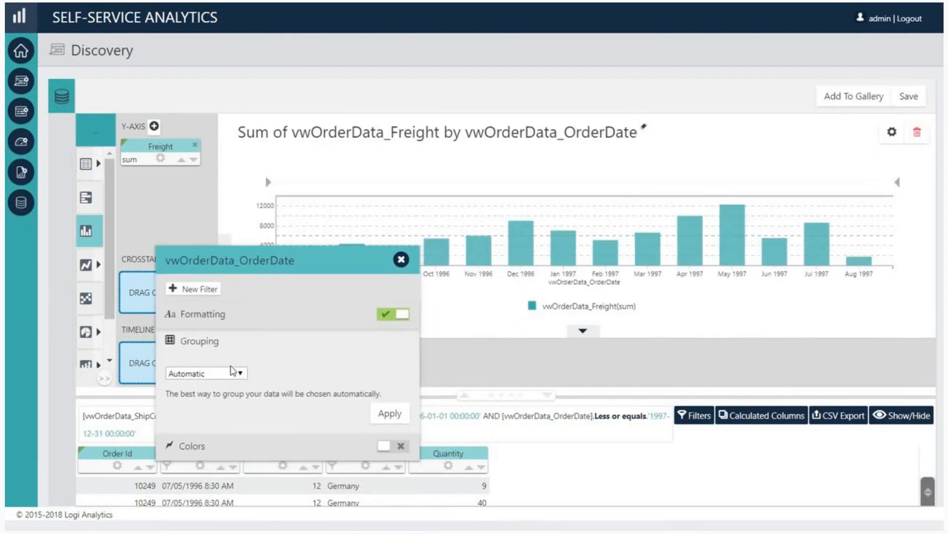
pyautogui.click(233, 372)
pyautogui.click(228, 419)
pyautogui.click(220, 397)
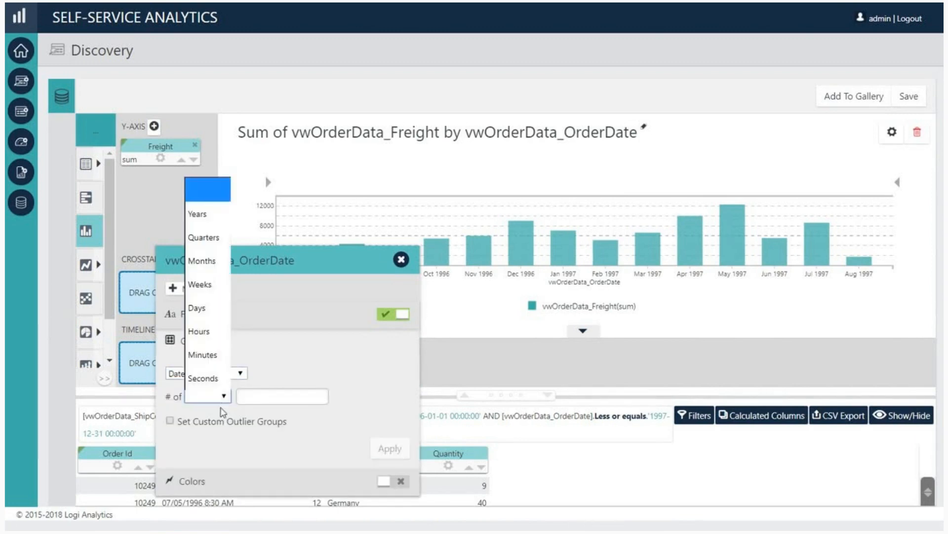
pyautogui.click(223, 239)
pyautogui.click(275, 396)
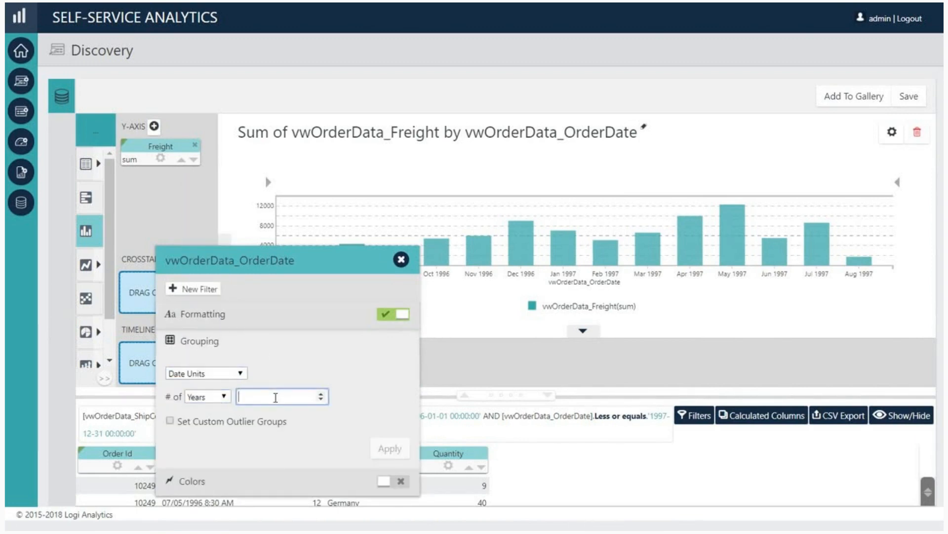
pyautogui.write('1')
pyautogui.click(390, 445)
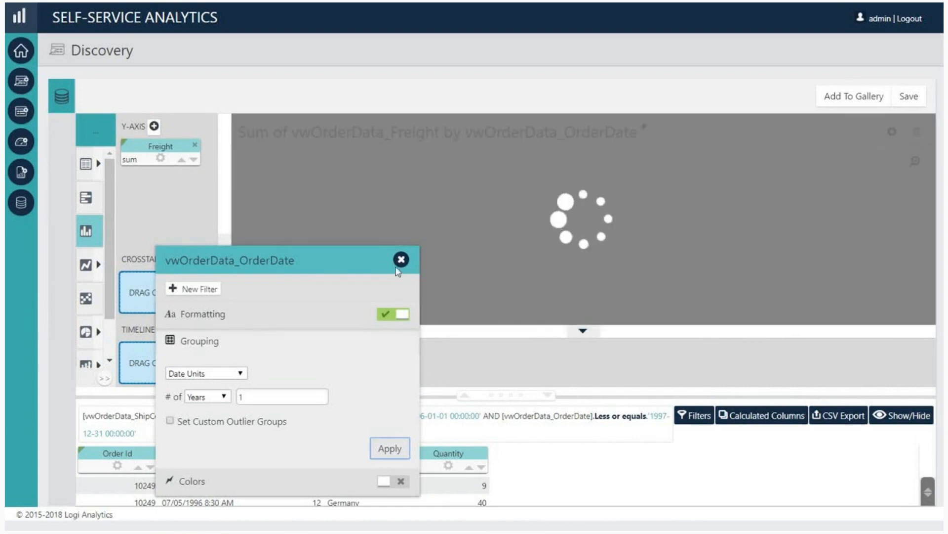
pyautogui.click(401, 259)
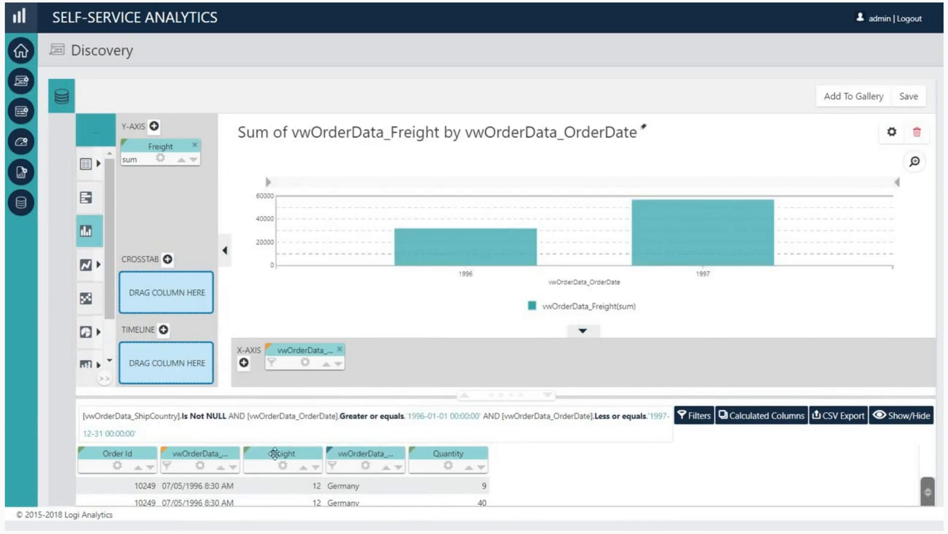
# Add vwOrderData_ShipCountry as the chart's crosstab column and go through the legend position options in the visualization settings.
pyautogui.moveTo(350, 453); pyautogui.dragTo(177, 293)
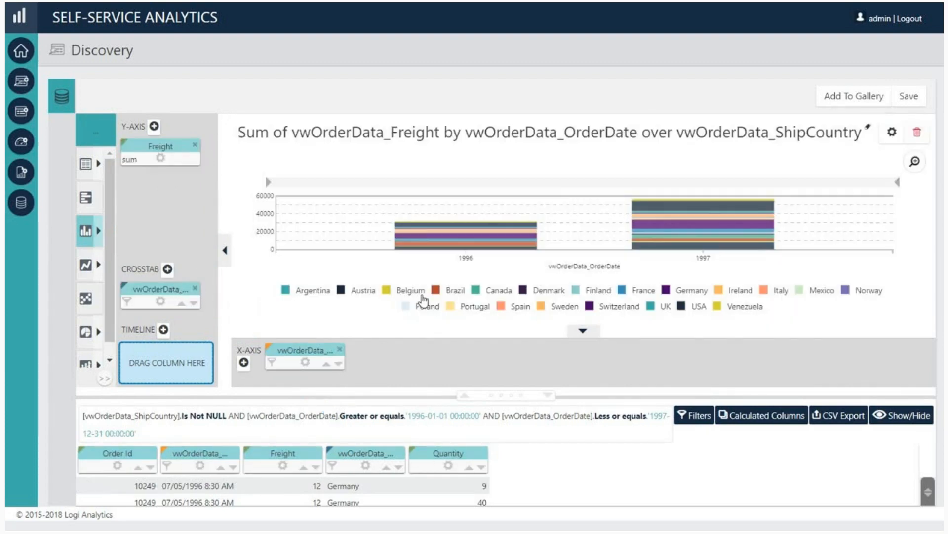
pyautogui.click(892, 132)
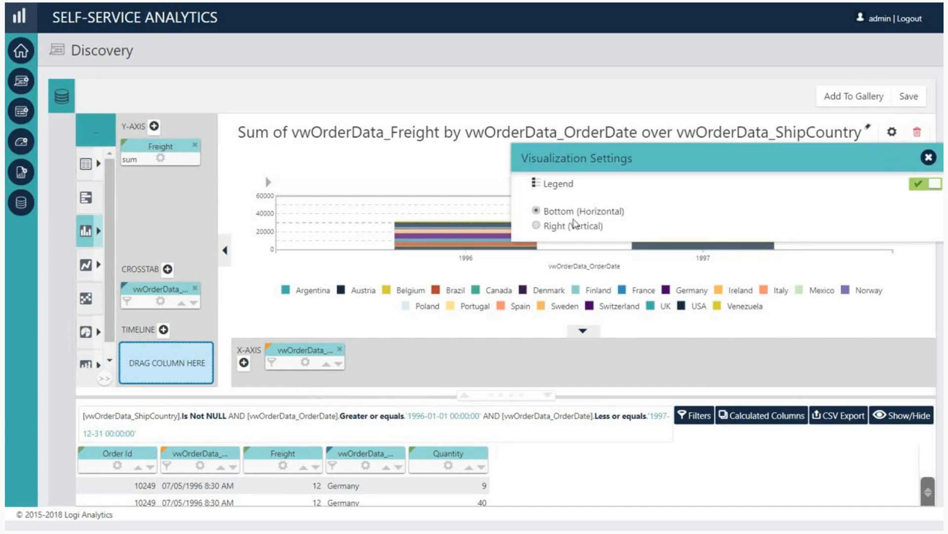
pyautogui.click(564, 227)
pyautogui.click(929, 157)
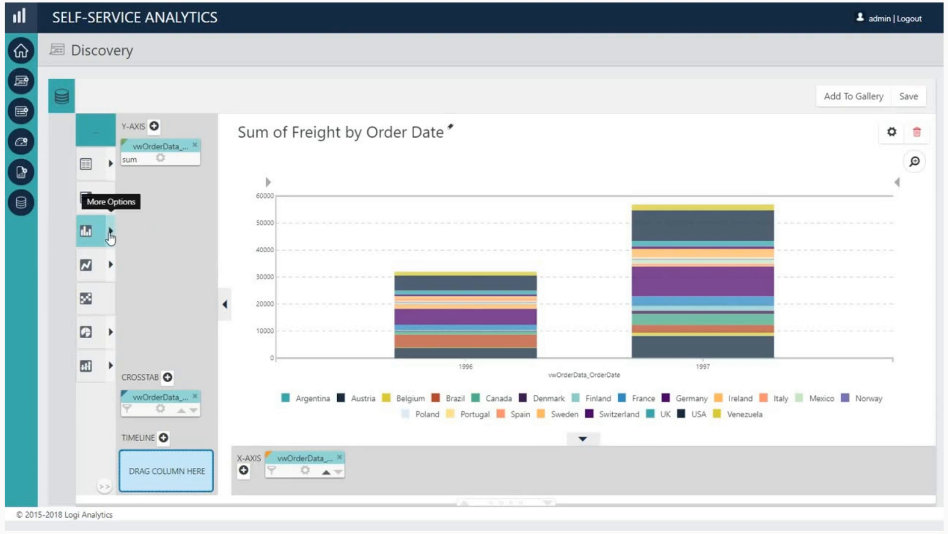
# Switch the chart type to Percentage Crosstab Column and from there to Grouped Crosstab Column.
pyautogui.click(111, 238)
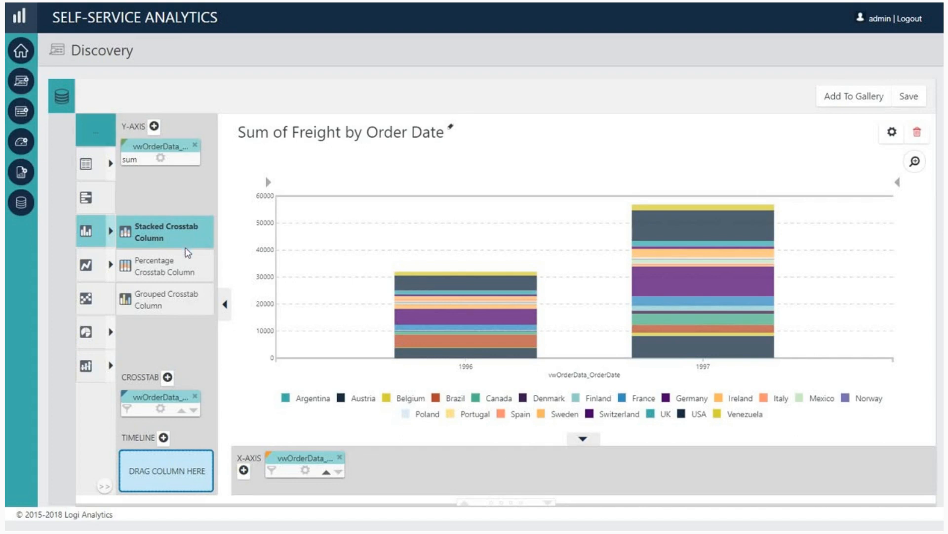
pyautogui.click(186, 272)
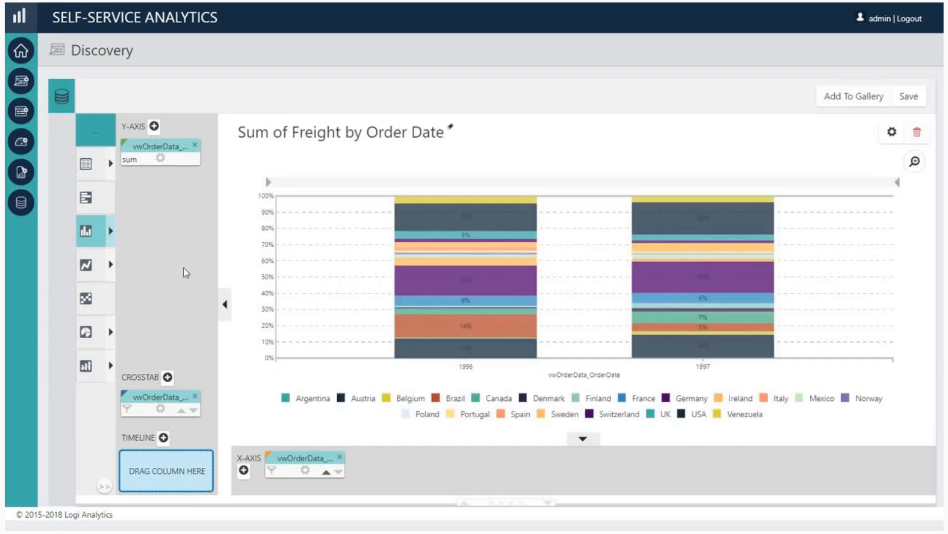
pyautogui.click(111, 235)
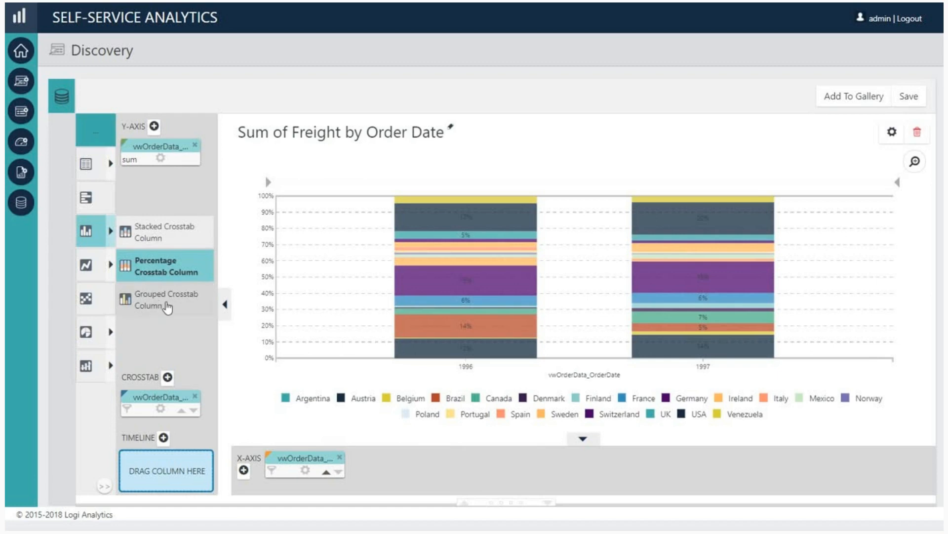
pyautogui.click(167, 306)
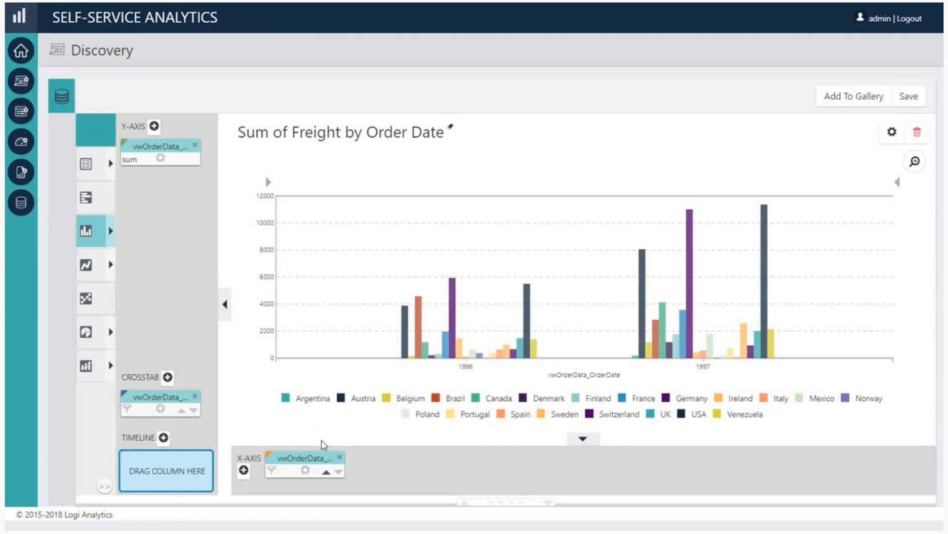
pyautogui.moveTo(325, 453); pyautogui.dragTo(163, 407)
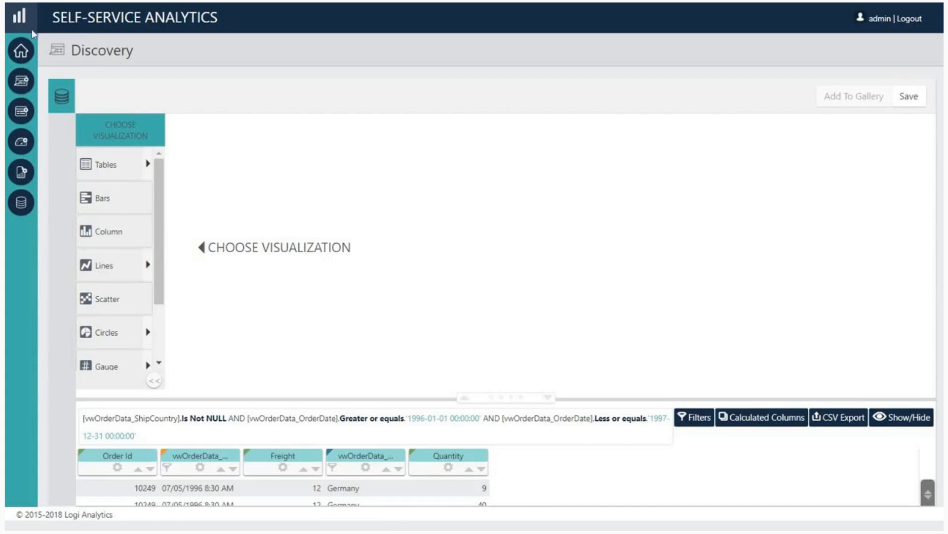
# In the empty visualization, build a column chart of Freight on the Y-axis by vwOrderData_OrderDate on the X-axis.
pyautogui.click(112, 230)
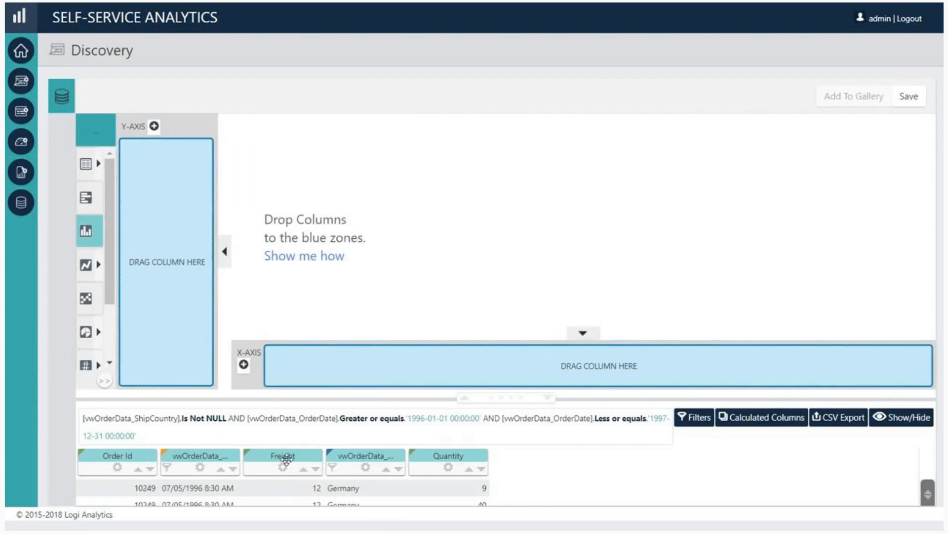
pyautogui.moveTo(287, 455); pyautogui.dragTo(165, 258)
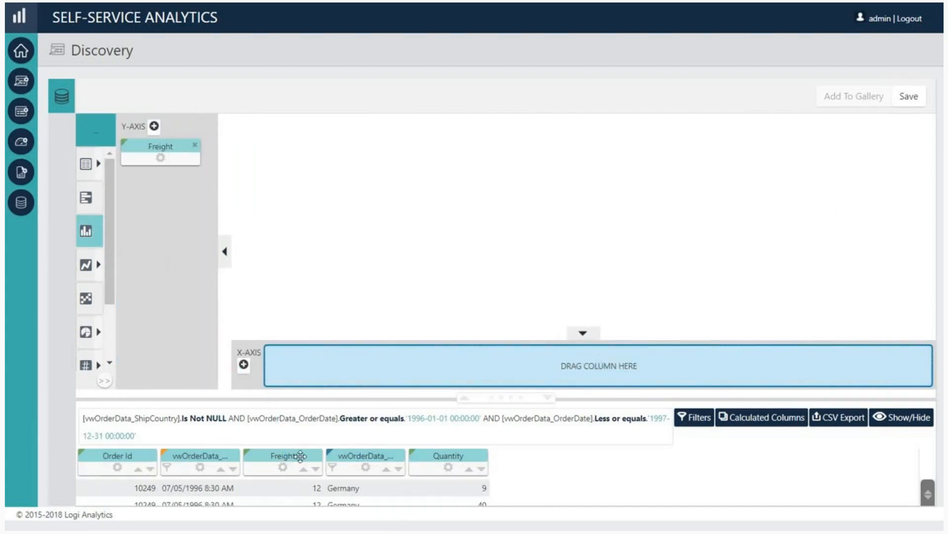
pyautogui.moveTo(221, 455); pyautogui.dragTo(291, 306)
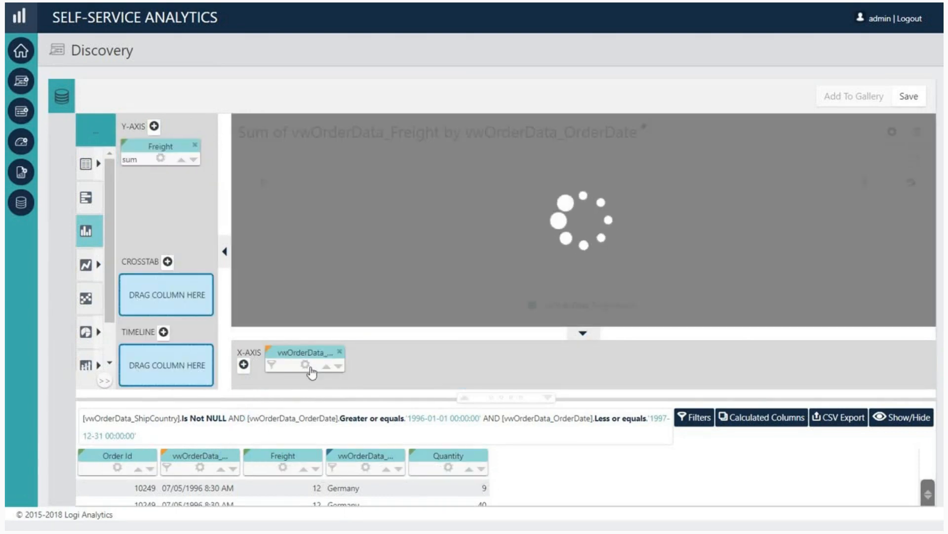
# Group the X-axis order date by Date Units with an interval of 1 quarter and apply it.
pyautogui.click(305, 365)
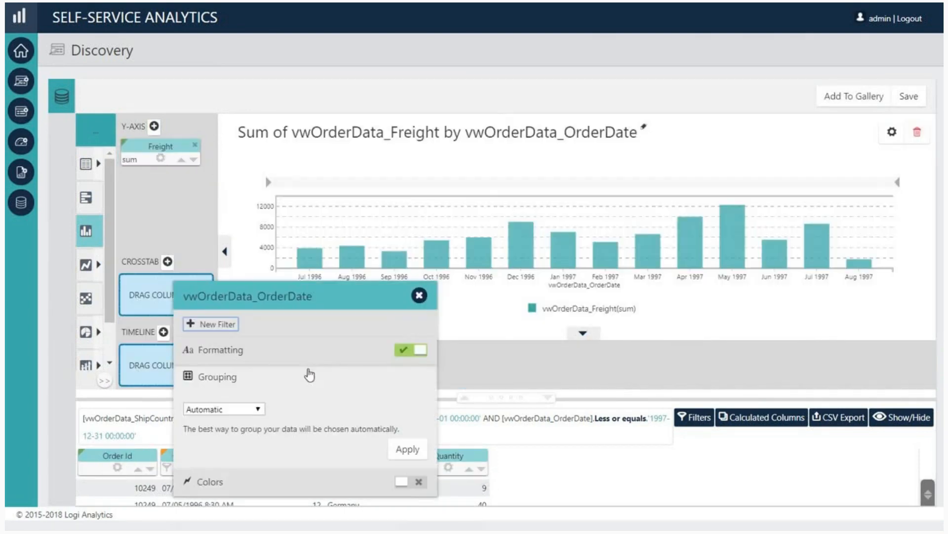
pyautogui.click(227, 445)
pyautogui.click(225, 390)
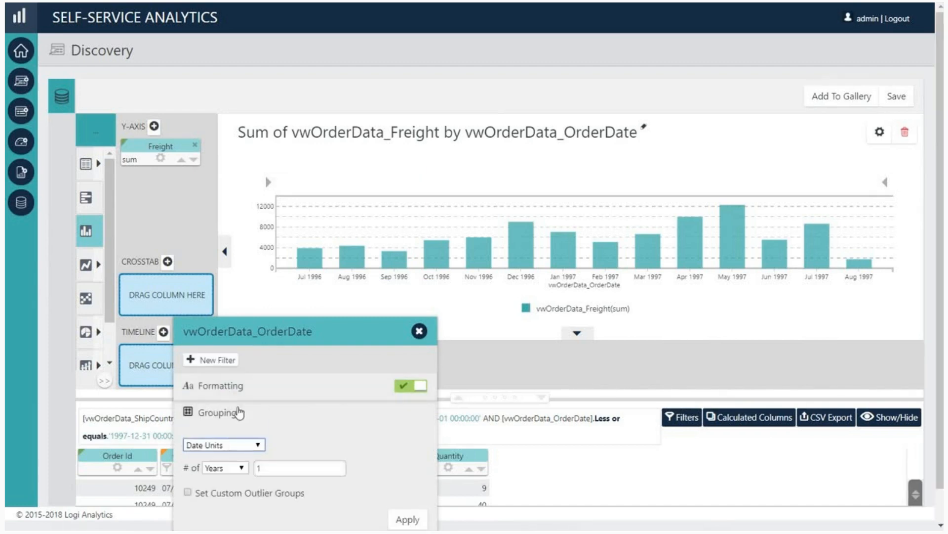
pyautogui.click(232, 468)
pyautogui.click(220, 309)
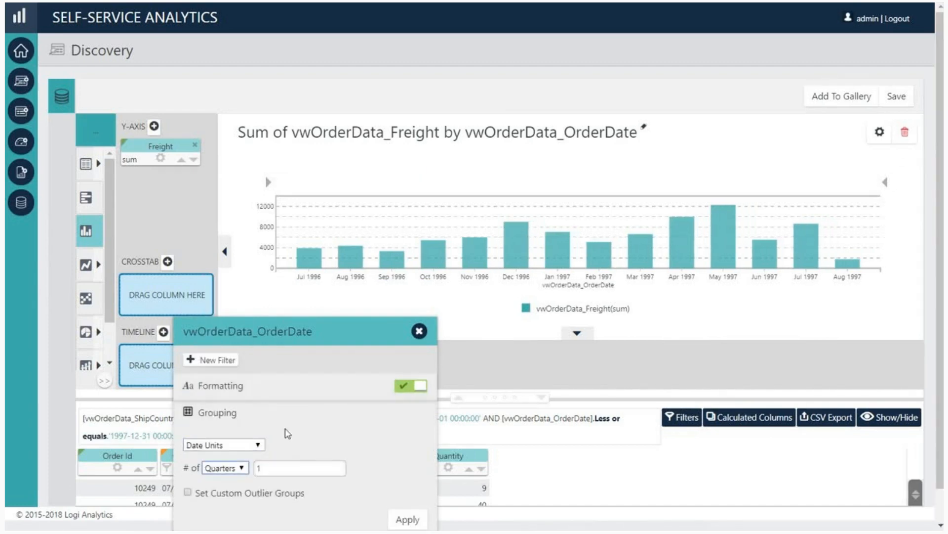
pyautogui.click(393, 516)
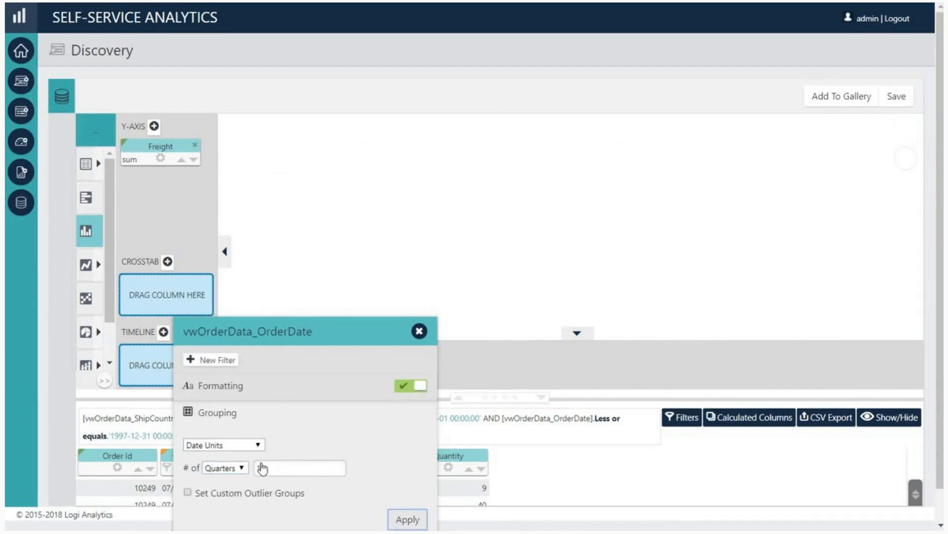
pyautogui.click(420, 298)
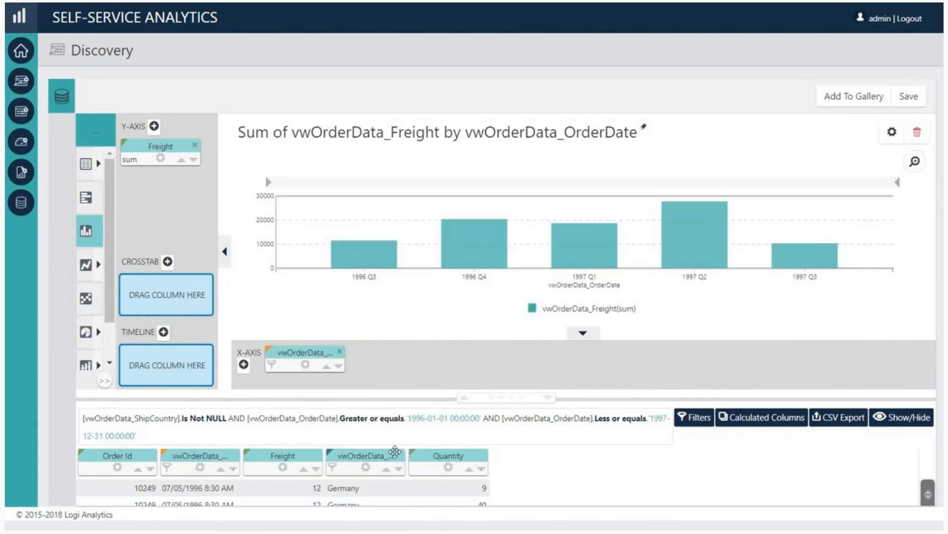
# Add vwOrderData_ShipCountry as the crosstab column and convert the column chart to a Crosstab Table.
pyautogui.moveTo(363, 455); pyautogui.dragTo(173, 299)
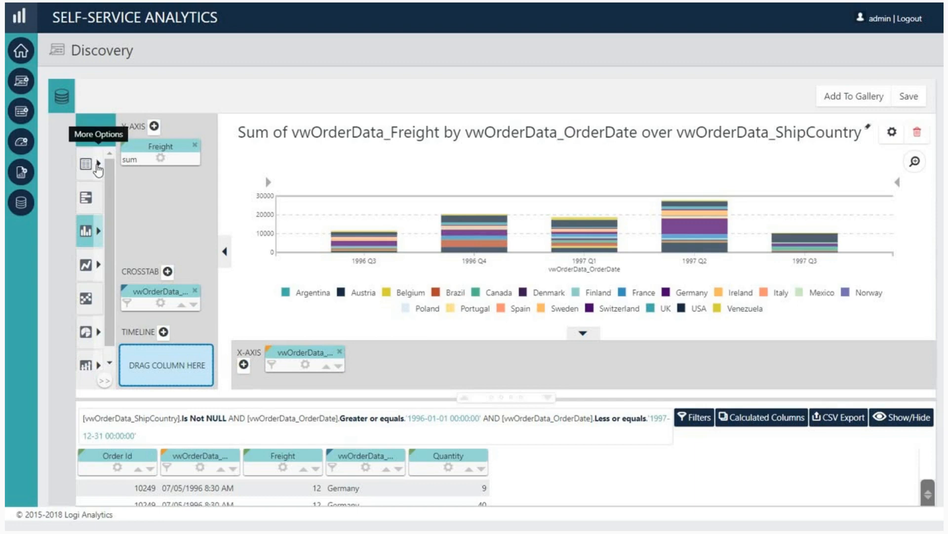
pyautogui.click(98, 166)
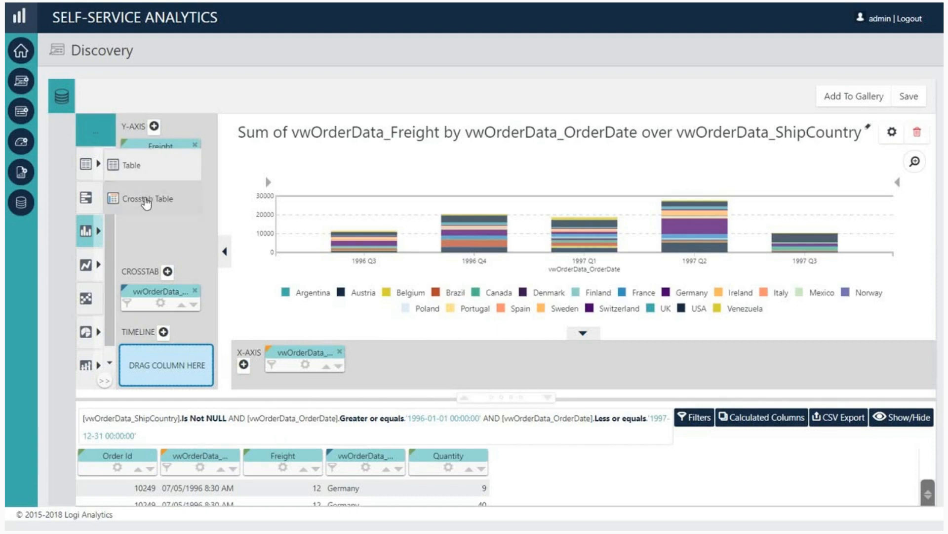
pyautogui.click(145, 199)
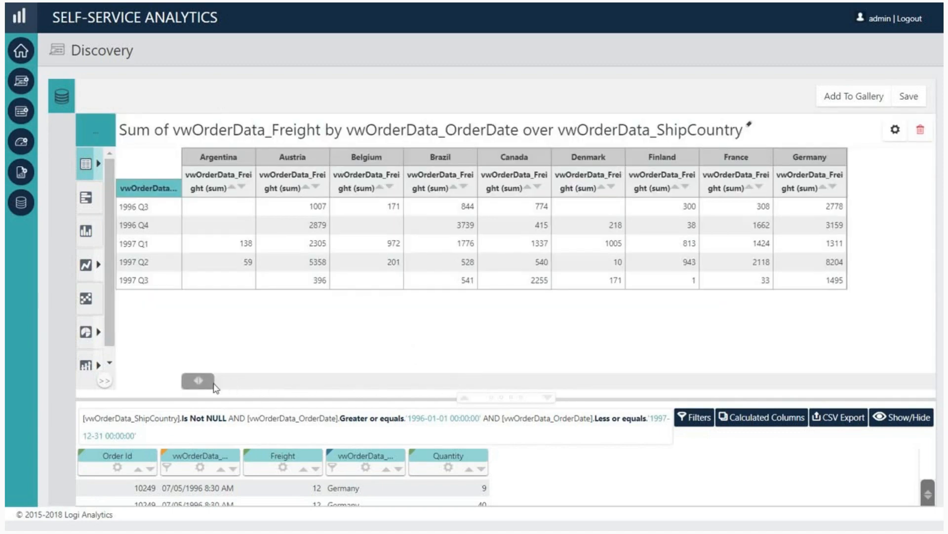
pyautogui.moveTo(211, 388); pyautogui.dragTo(188, 379)
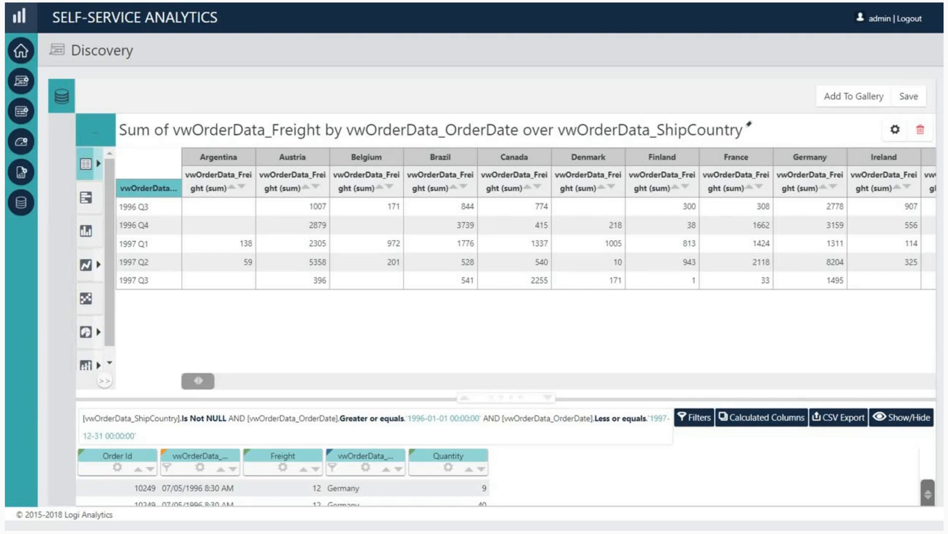
# Open the crosstab table's settings and enlarge the visualization area to fit the column headers, row headers and values sections.
pyautogui.click(895, 130)
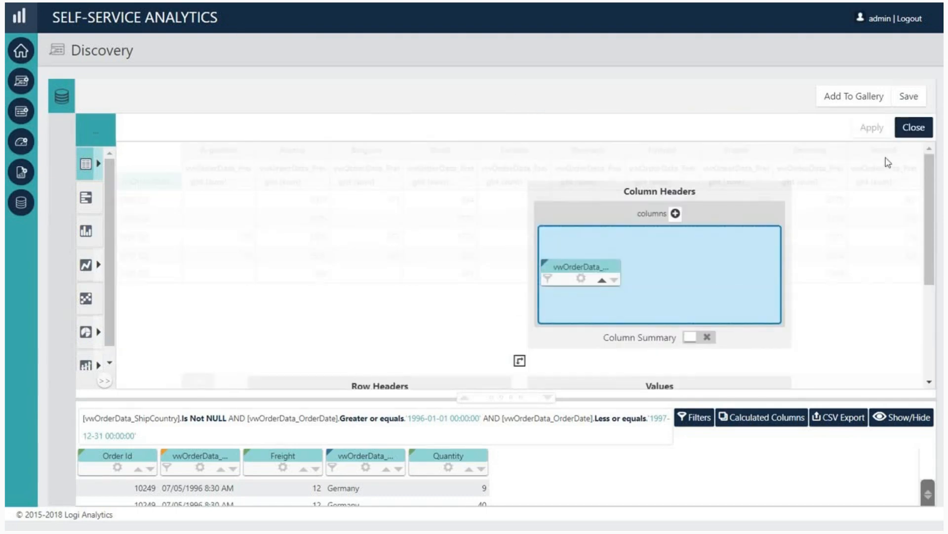
pyautogui.moveTo(926, 253); pyautogui.dragTo(927, 281)
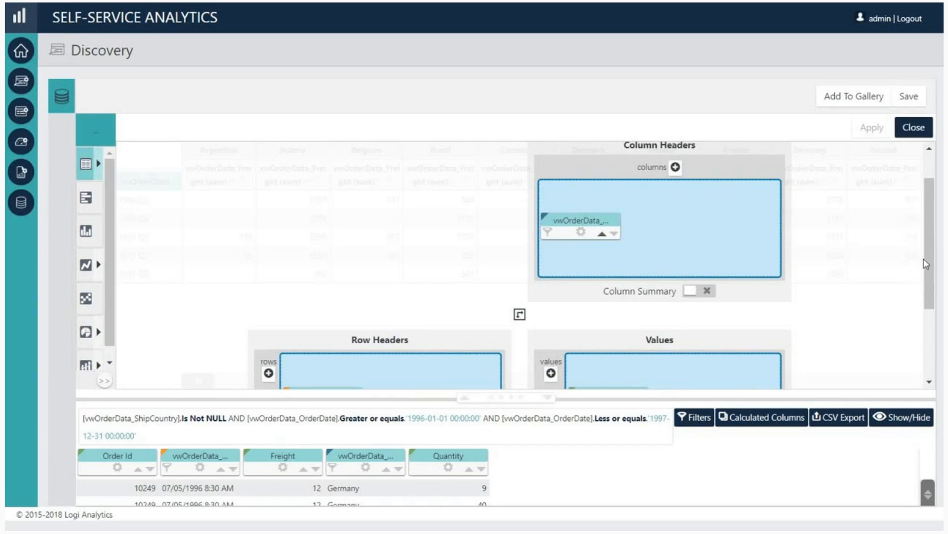
pyautogui.moveTo(506, 397); pyautogui.dragTo(501, 452)
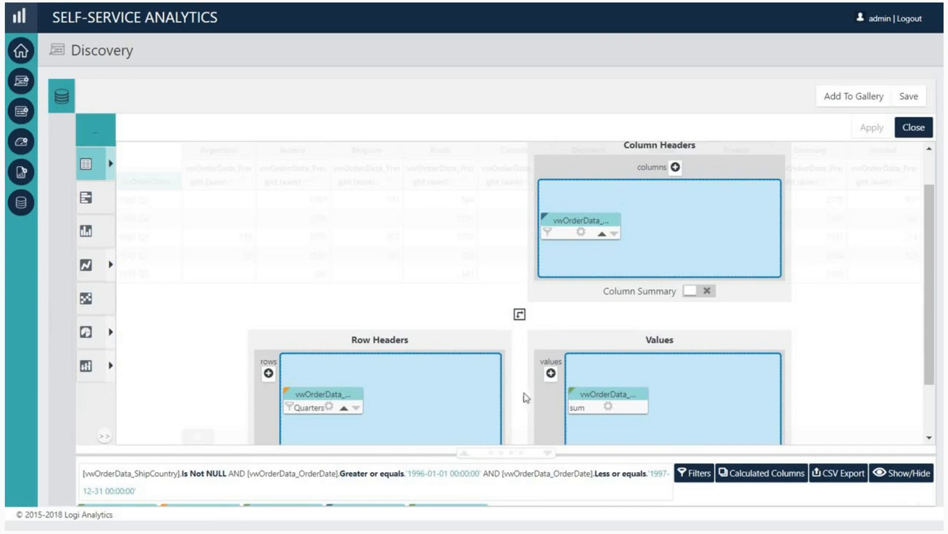
pyautogui.moveTo(522, 452); pyautogui.dragTo(518, 495)
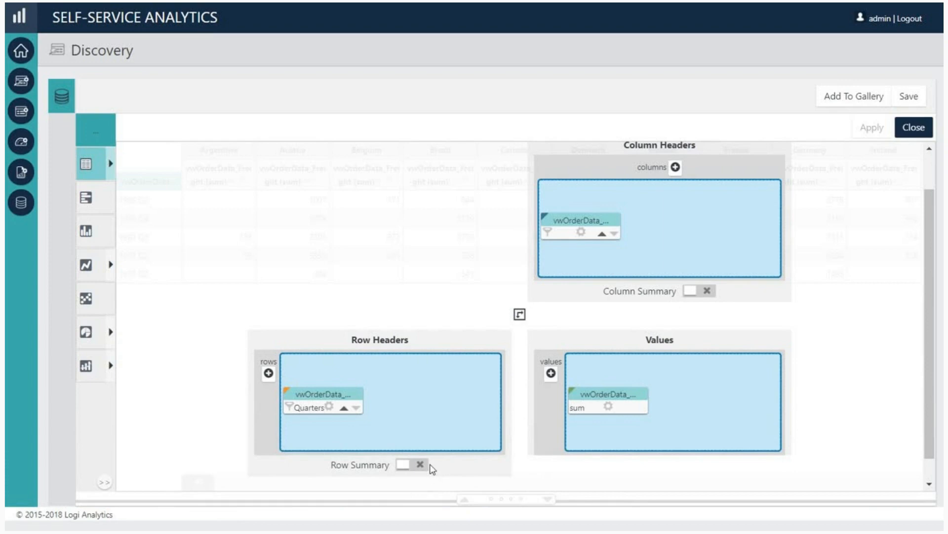
# Apply the custom format string 0>$,.2f to the Freight sum in the crosstab table's values.
pyautogui.click(608, 406)
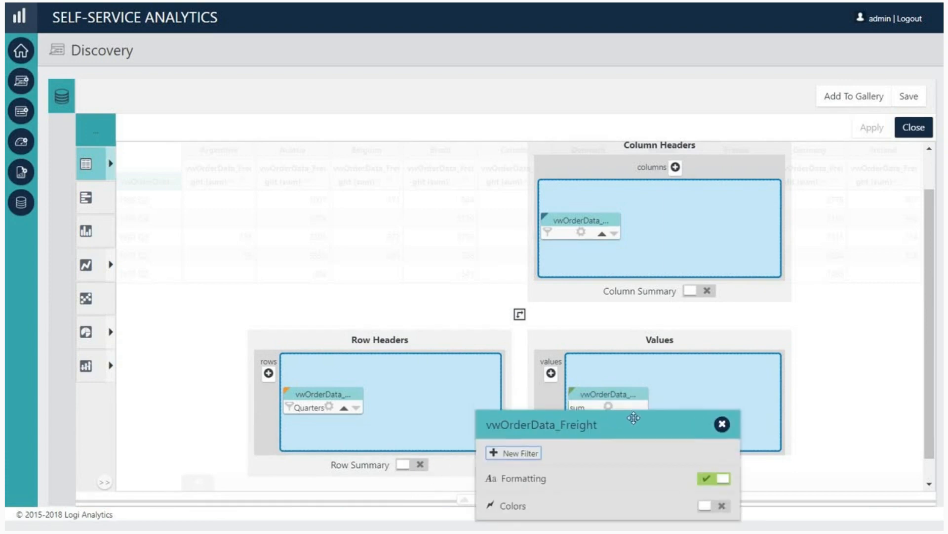
pyautogui.moveTo(627, 415); pyautogui.dragTo(768, 257)
pyautogui.click(723, 322)
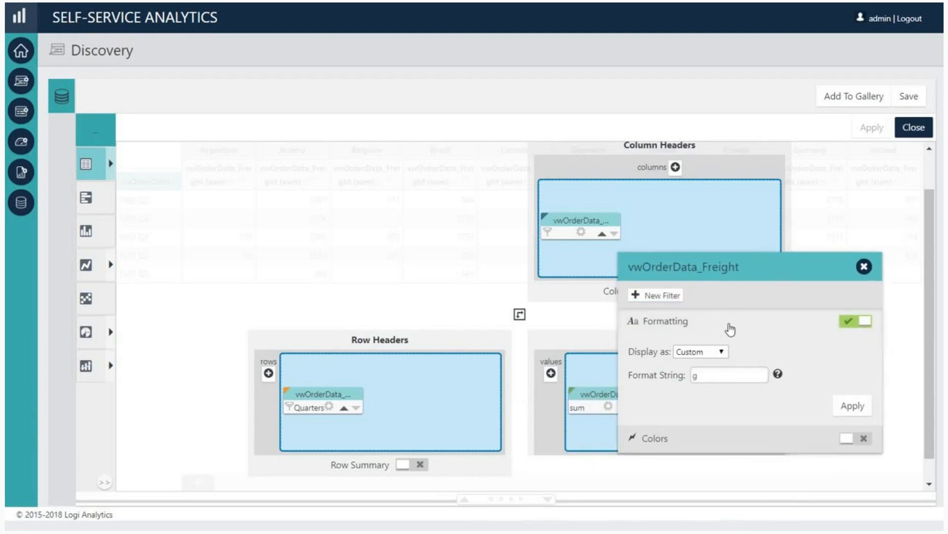
pyautogui.moveTo(725, 378); pyautogui.dragTo(678, 377)
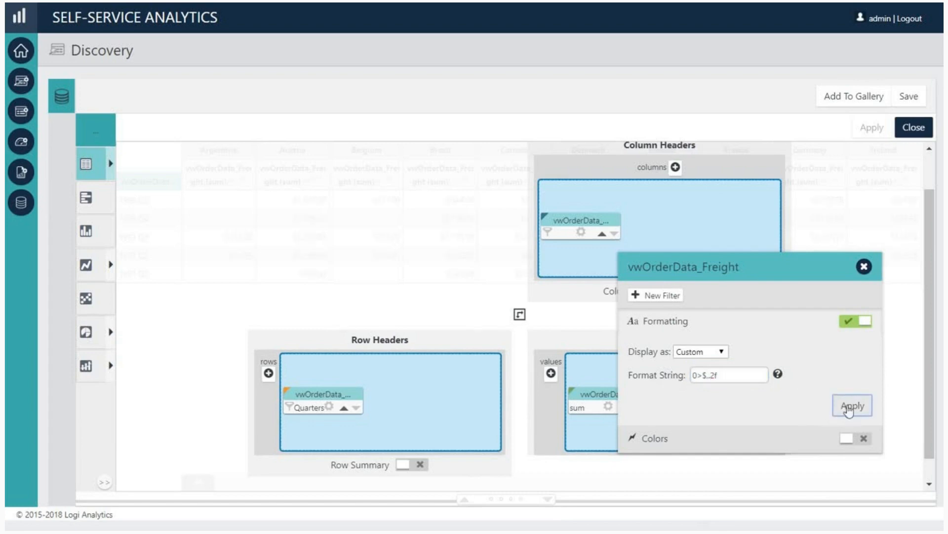
pyautogui.click(852, 410)
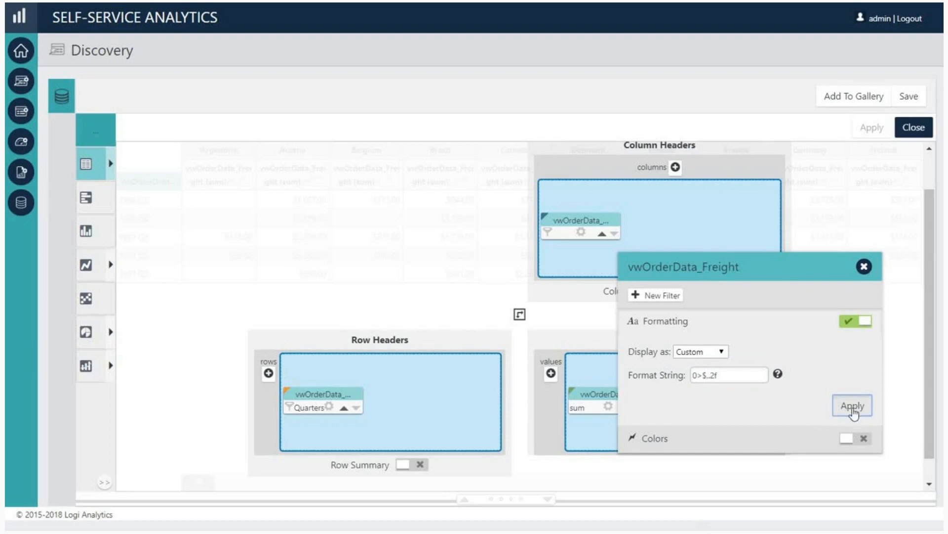
# Turn on the column summary for the crosstab table and apply the settings.
pyautogui.click(864, 267)
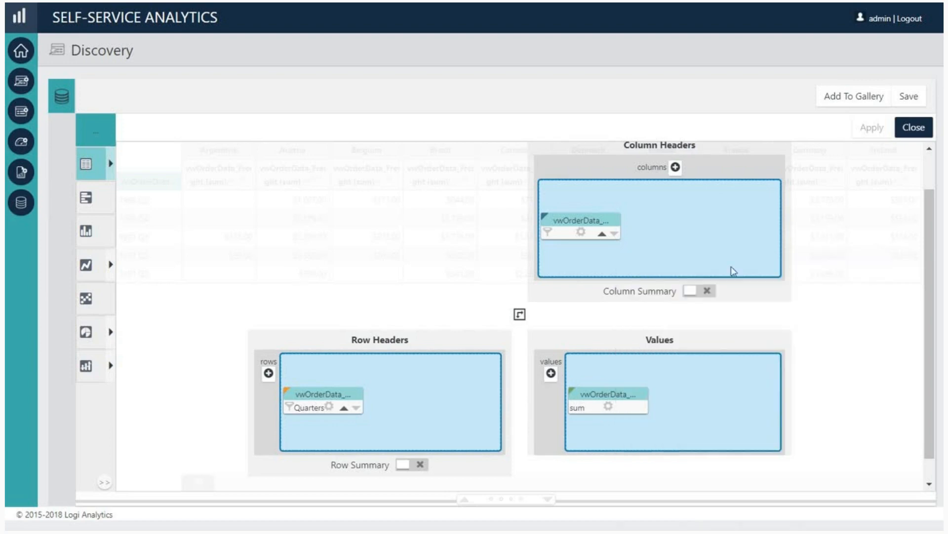
pyautogui.click(710, 292)
pyautogui.click(880, 129)
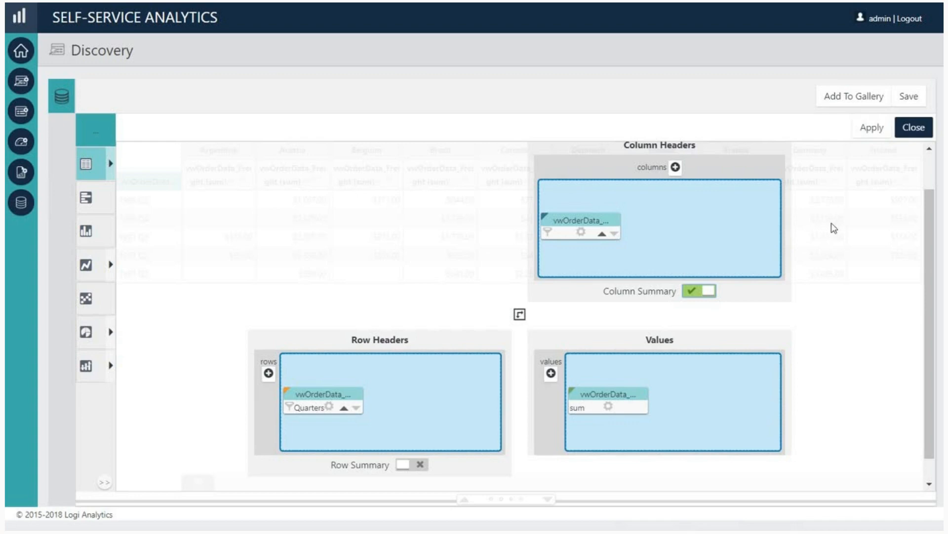
pyautogui.click(872, 129)
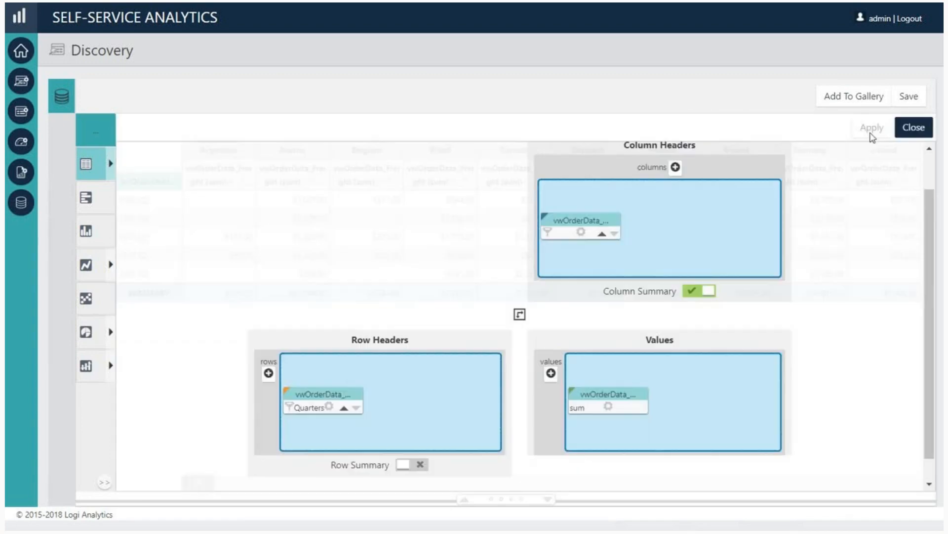
pyautogui.click(915, 134)
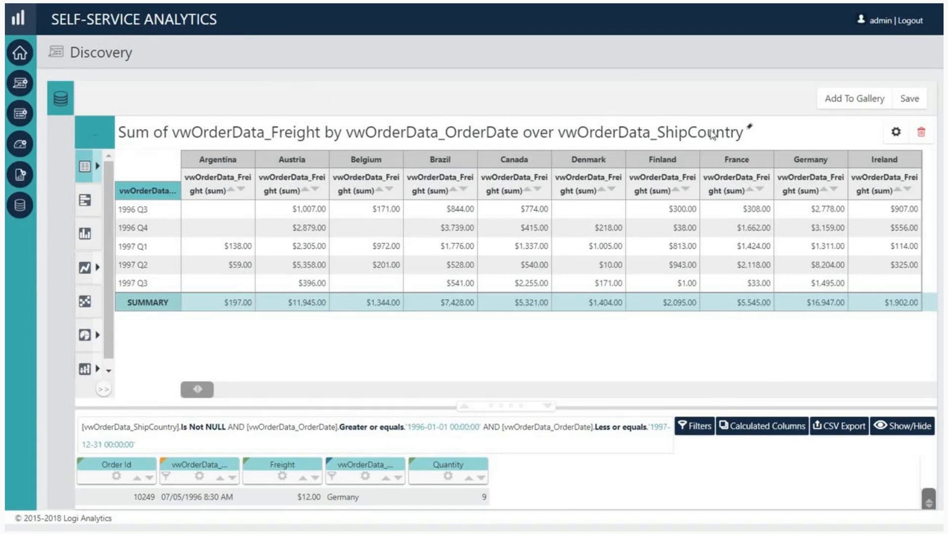
# Add Freight as a second value in the crosstab table, aggregated by avg, and apply it.
pyautogui.click(896, 132)
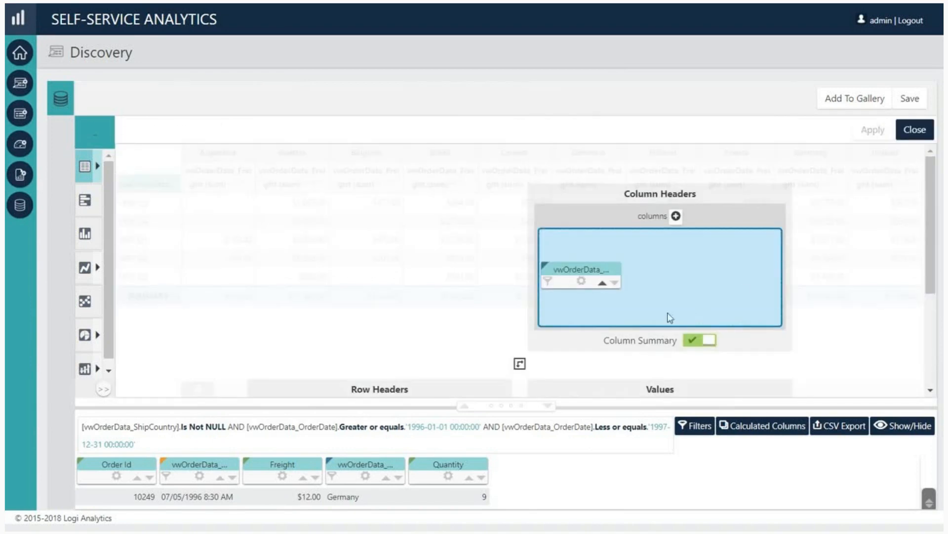
pyautogui.scroll(-3, 922, 257)
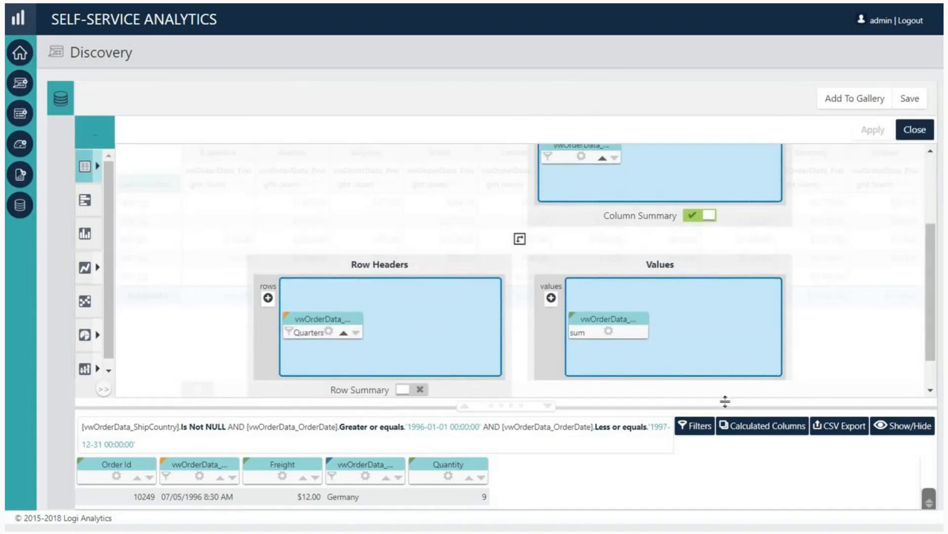
pyautogui.moveTo(282, 464); pyautogui.dragTo(687, 336)
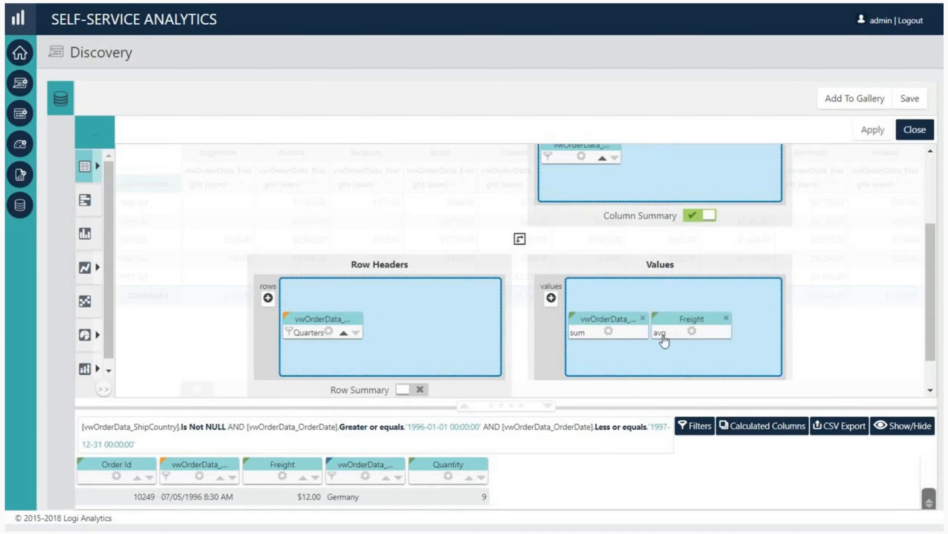
pyautogui.click(660, 333)
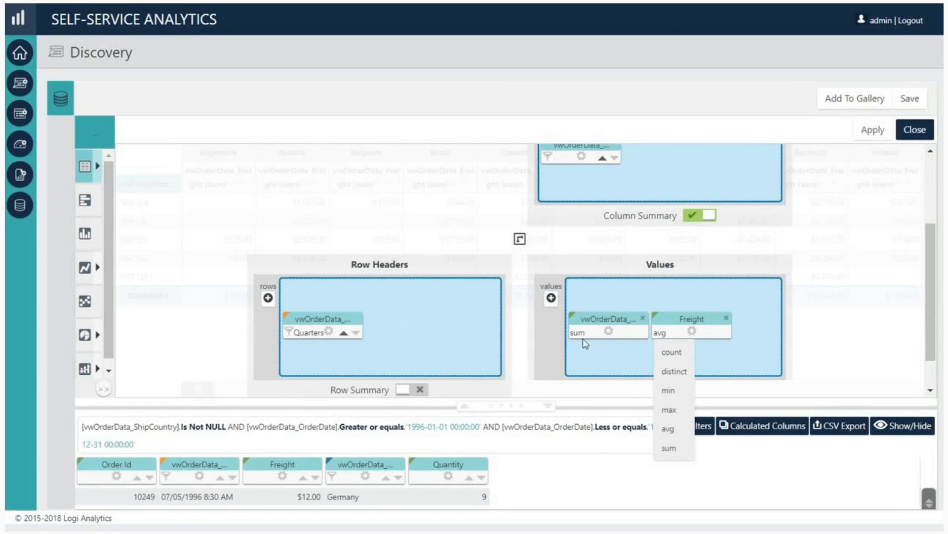
pyautogui.click(672, 429)
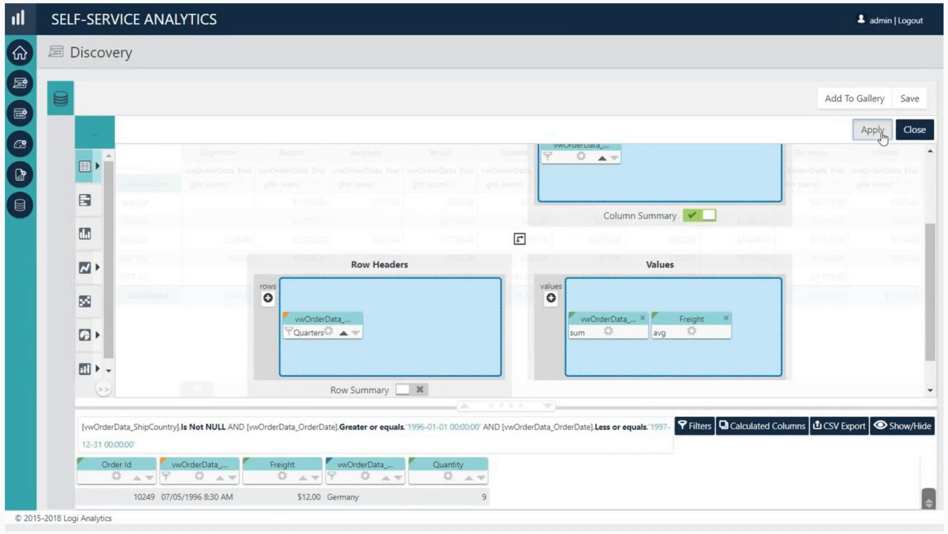
pyautogui.click(912, 133)
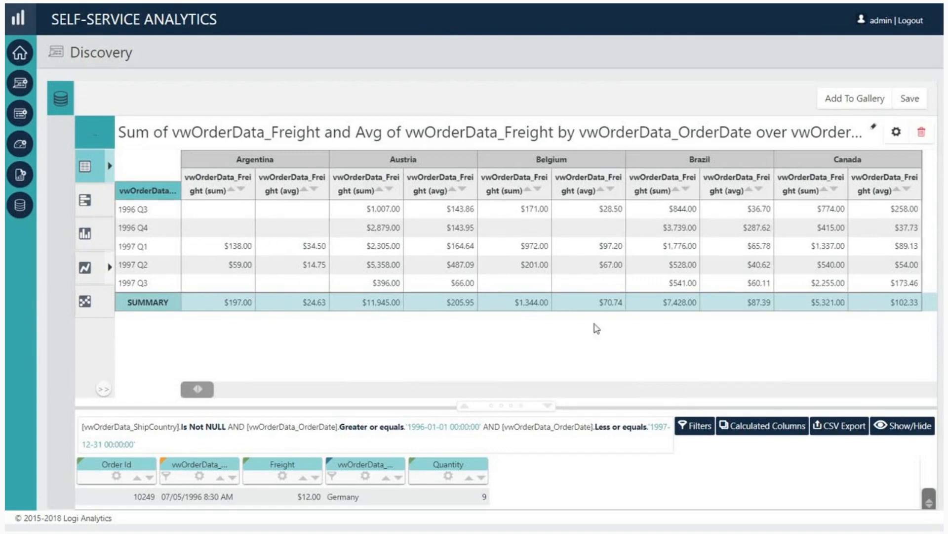
# Add Quantity aggregated by max and Order Id aggregated by sum to the crosstab table's values and apply them.
pyautogui.click(896, 131)
pyautogui.scroll(-4, 925, 242)
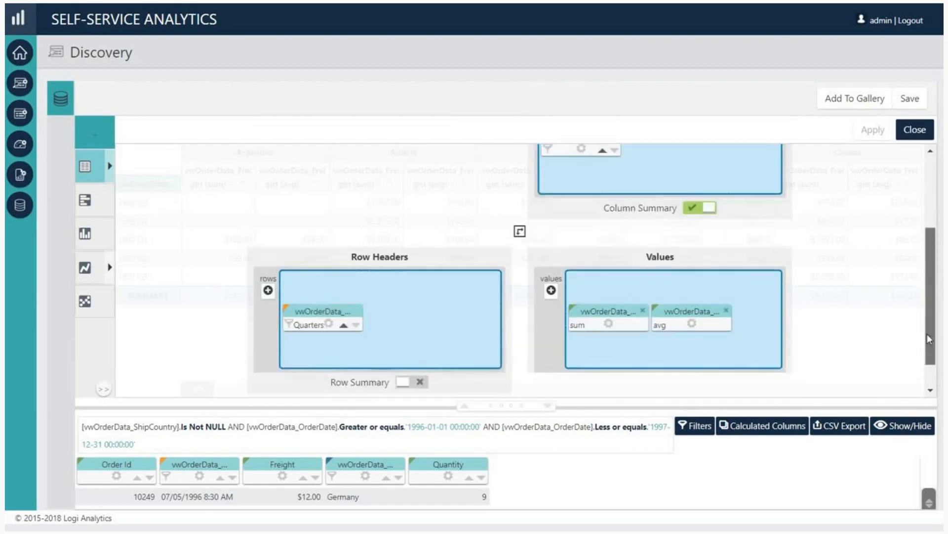
pyautogui.moveTo(448, 466); pyautogui.dragTo(745, 295)
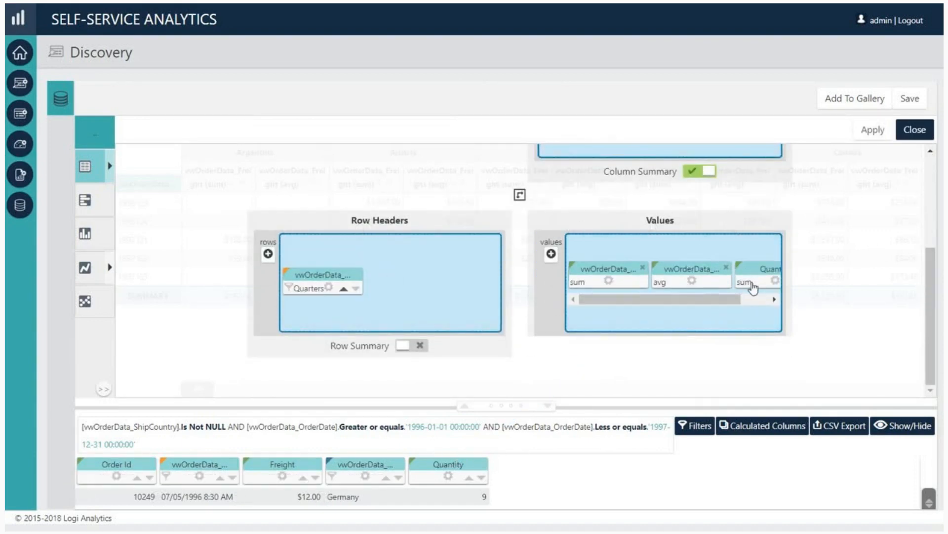
pyautogui.click(747, 282)
pyautogui.click(756, 361)
pyautogui.moveTo(116, 466); pyautogui.dragTo(659, 251)
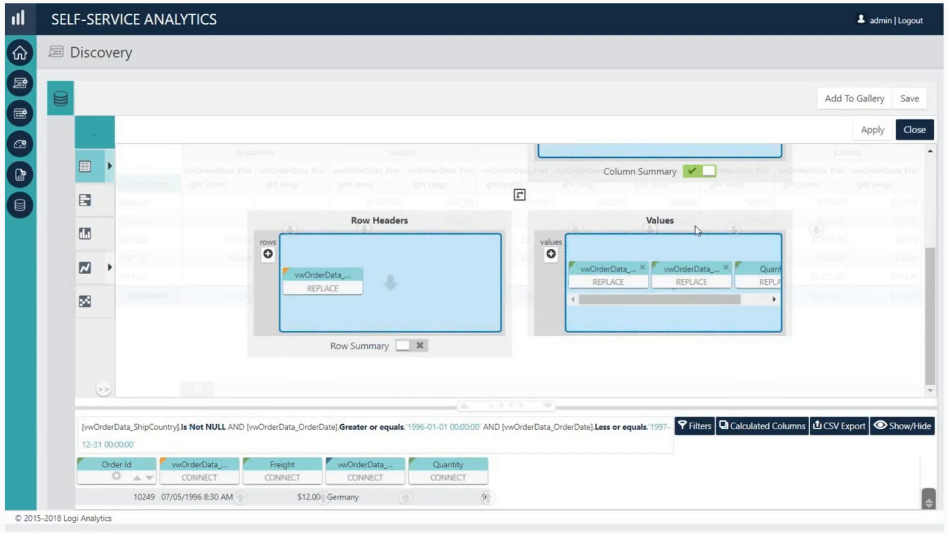
pyautogui.click(875, 130)
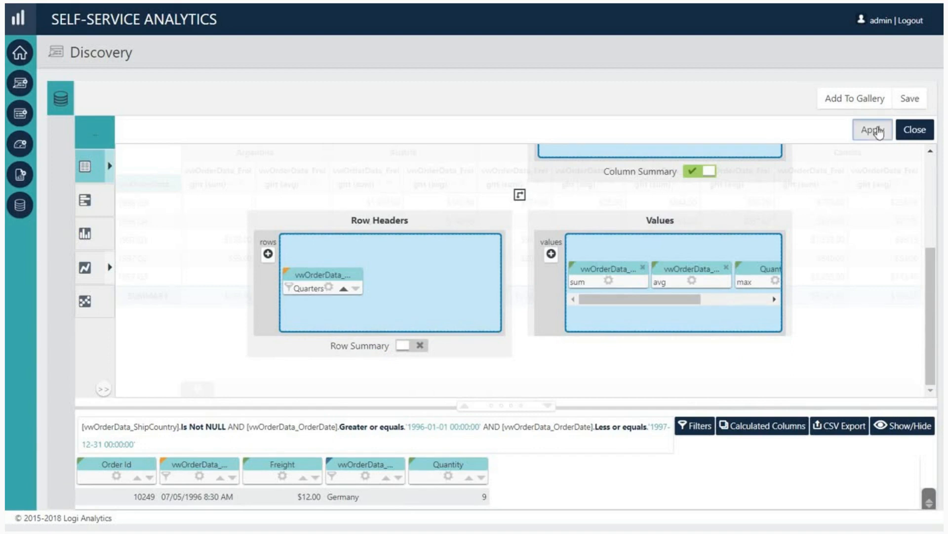
pyautogui.click(918, 135)
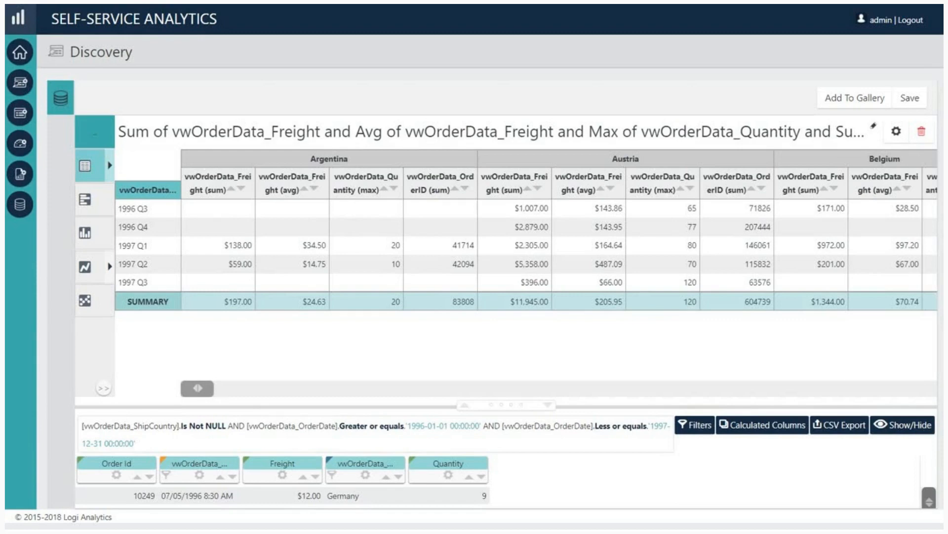
# Remove the Order Id sum and Quantity max from the crosstab table's values.
pyautogui.click(896, 131)
pyautogui.moveTo(673, 301); pyautogui.dragTo(752, 299)
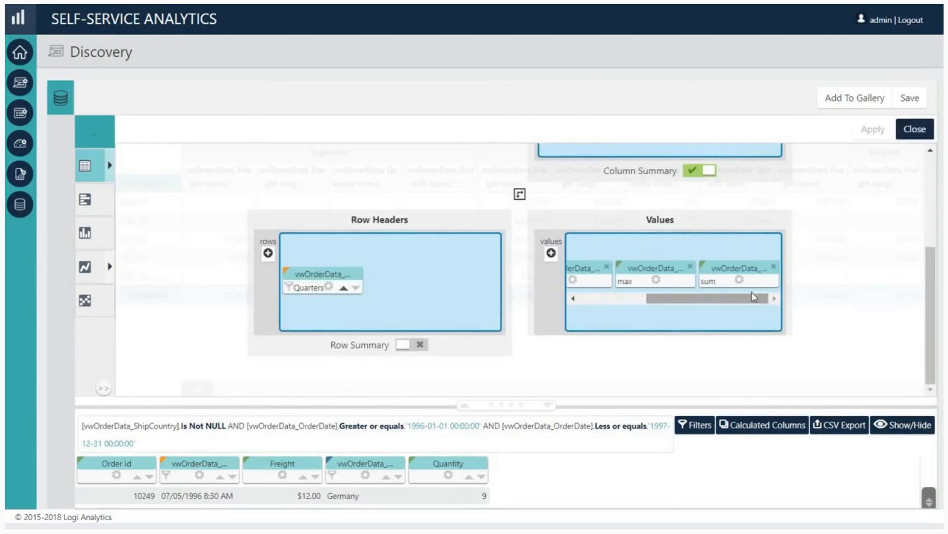
pyautogui.click(773, 267)
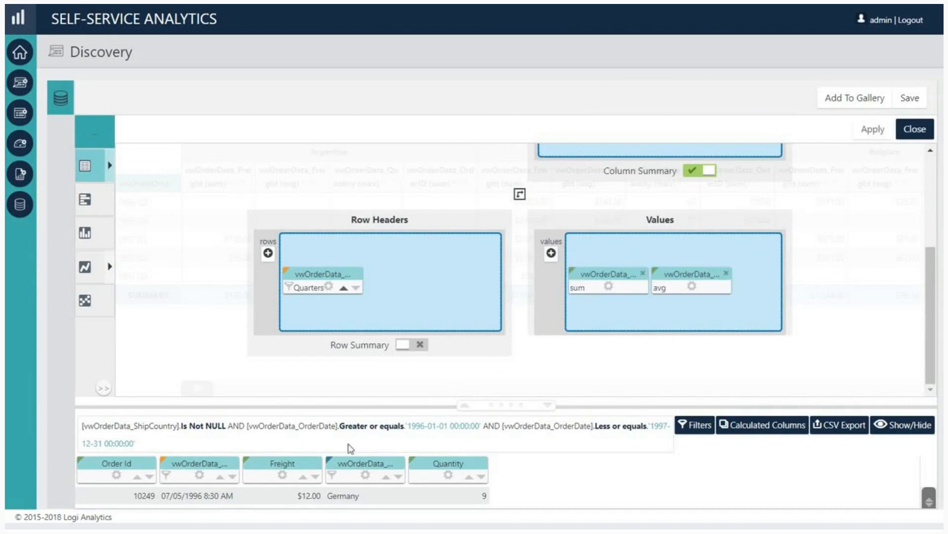
# Try to add order date as a second row header, and reapply the existing row header's Date Units grouping of 1 quarter.
pyautogui.moveTo(206, 464); pyautogui.dragTo(398, 288)
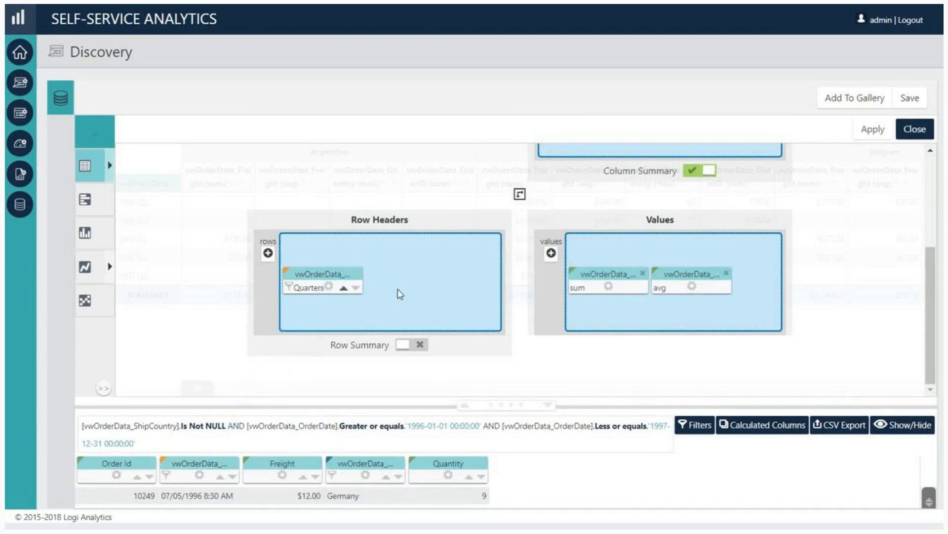
pyautogui.click(315, 292)
pyautogui.click(318, 345)
pyautogui.click(329, 286)
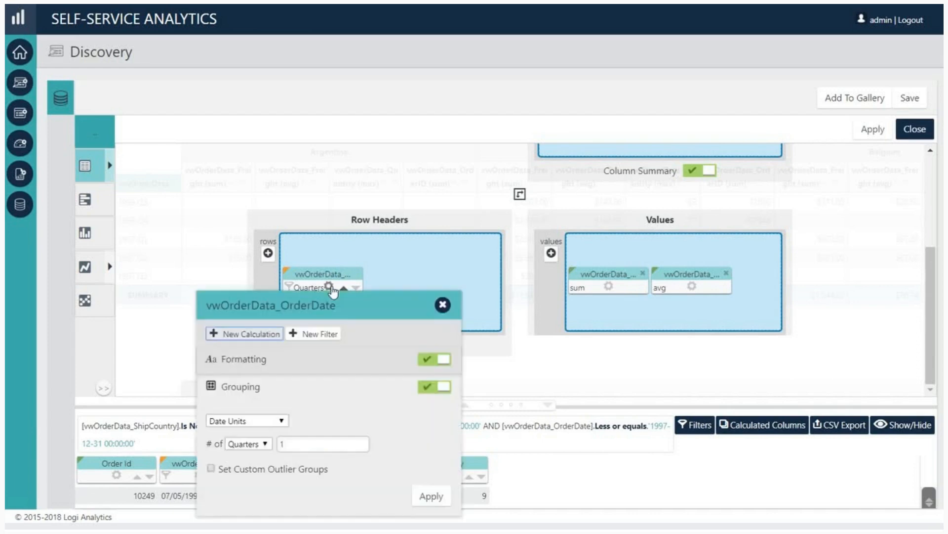
pyautogui.click(247, 442)
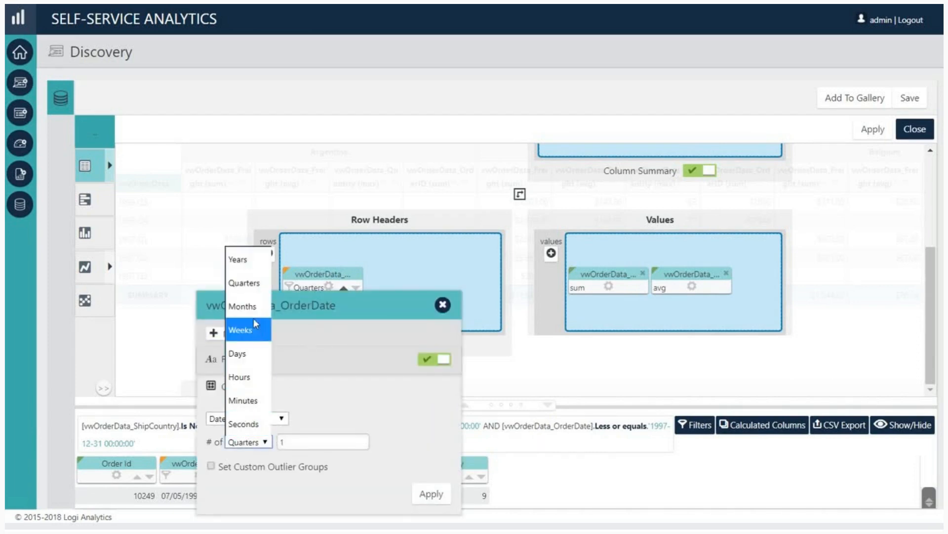
pyautogui.click(256, 293)
pyautogui.click(434, 493)
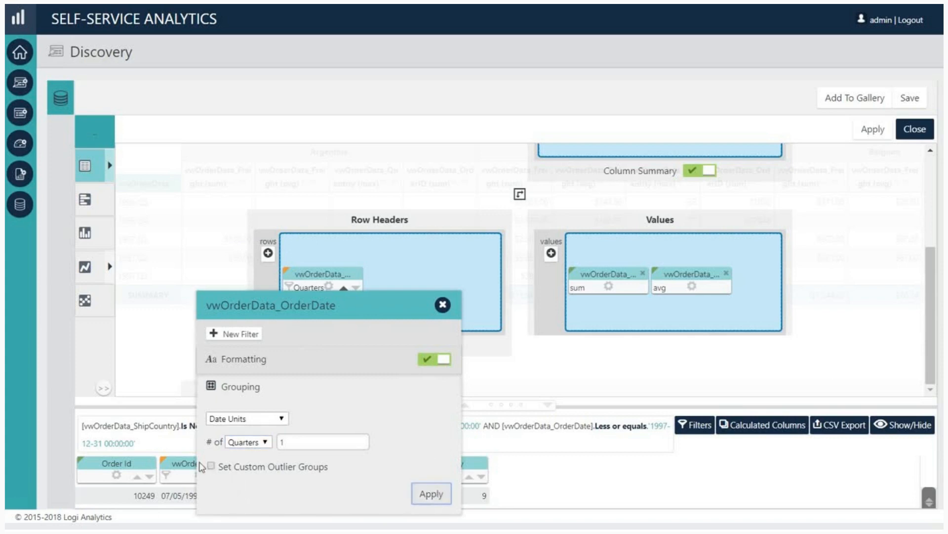
pyautogui.click(443, 304)
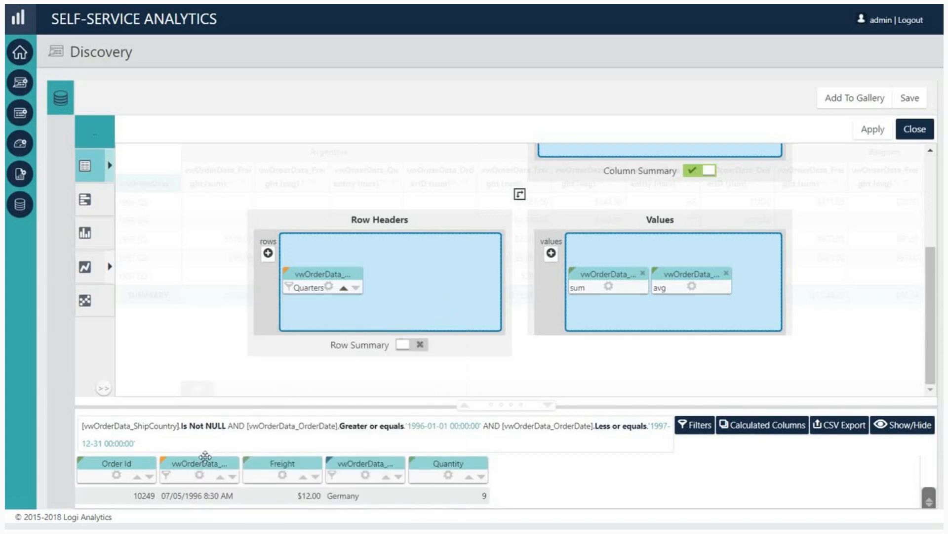
# Add vwOrderData_OrderDate as a second row header grouped by 1 month and apply the crosstab table settings.
pyautogui.moveTo(194, 465); pyautogui.dragTo(410, 292)
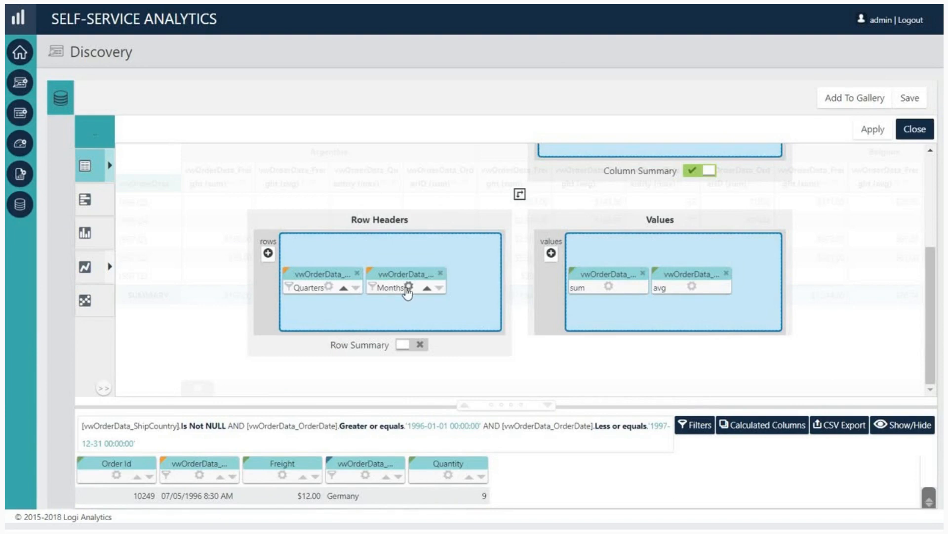
pyautogui.click(408, 287)
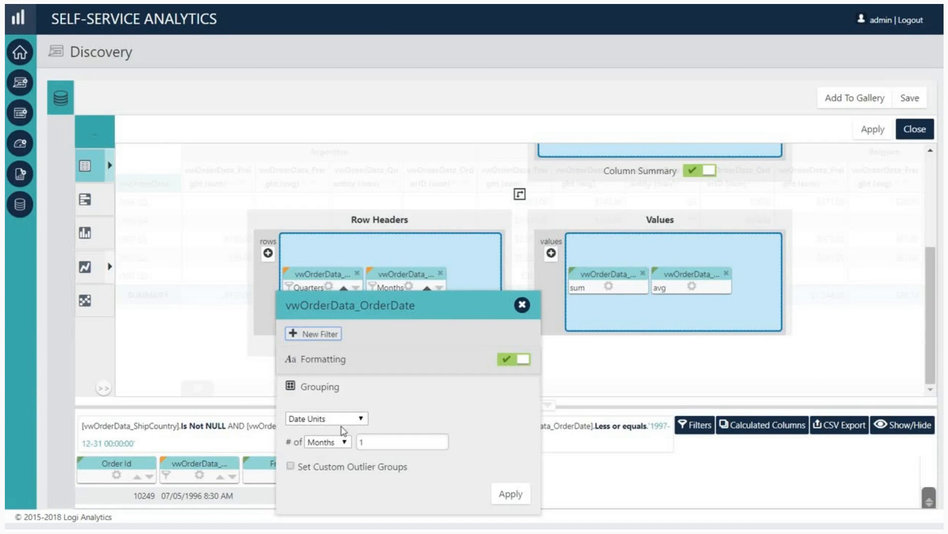
pyautogui.click(522, 307)
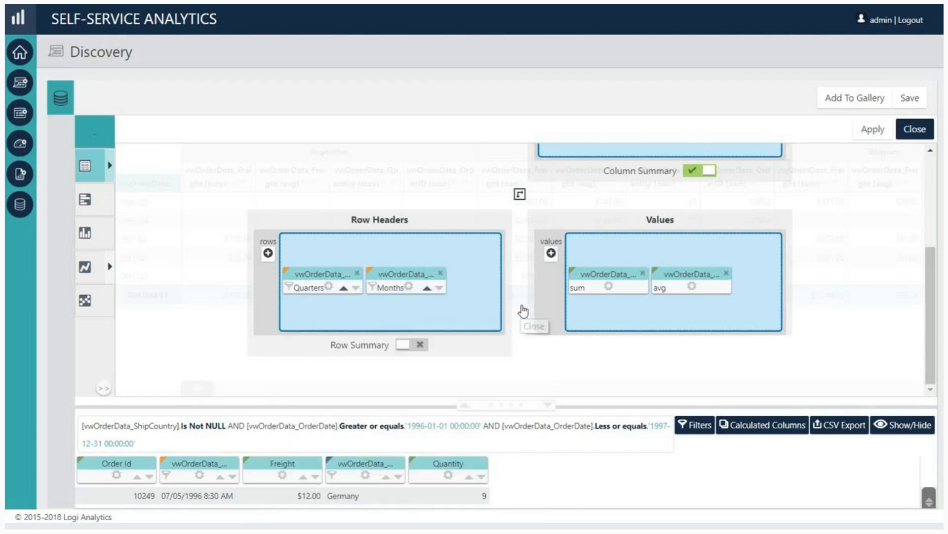
pyautogui.click(882, 138)
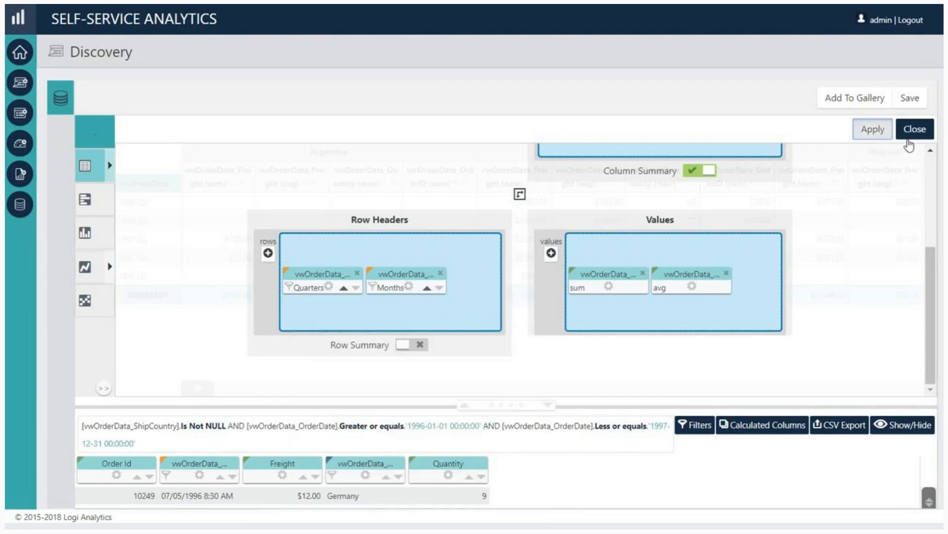
pyautogui.click(915, 132)
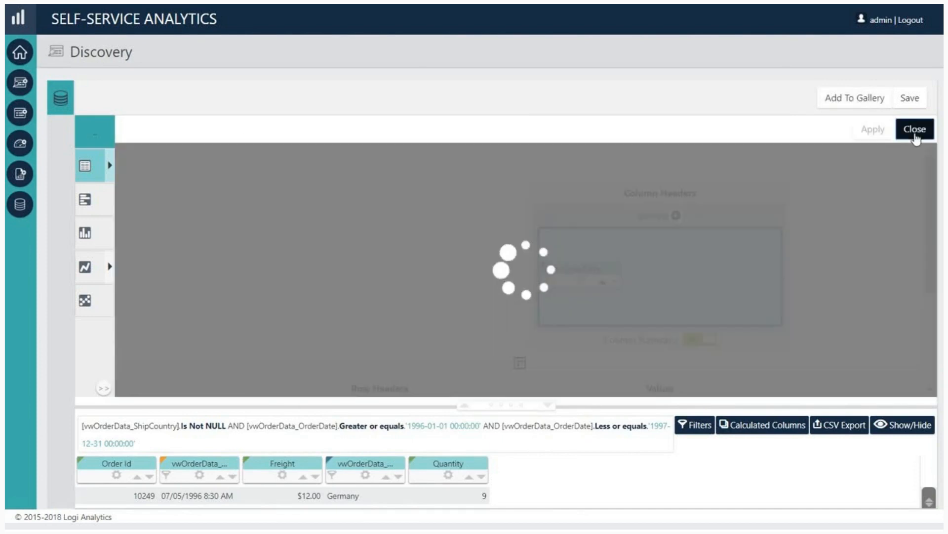